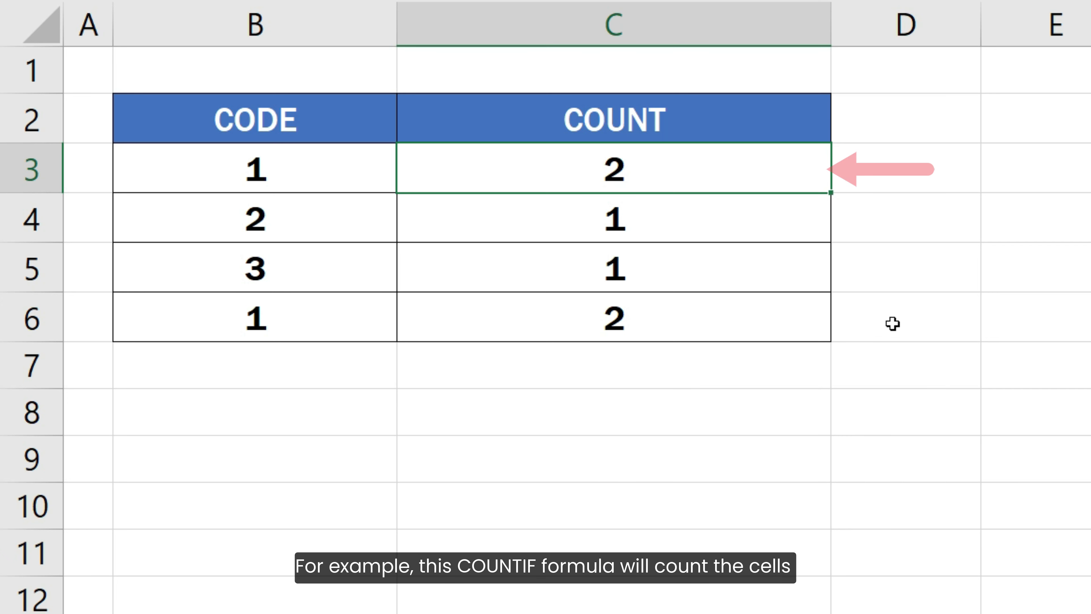
# Inspect the COUNTIF formulas in cells C3, C4 and C5 of the COUNT column.
pyautogui.press('F2')
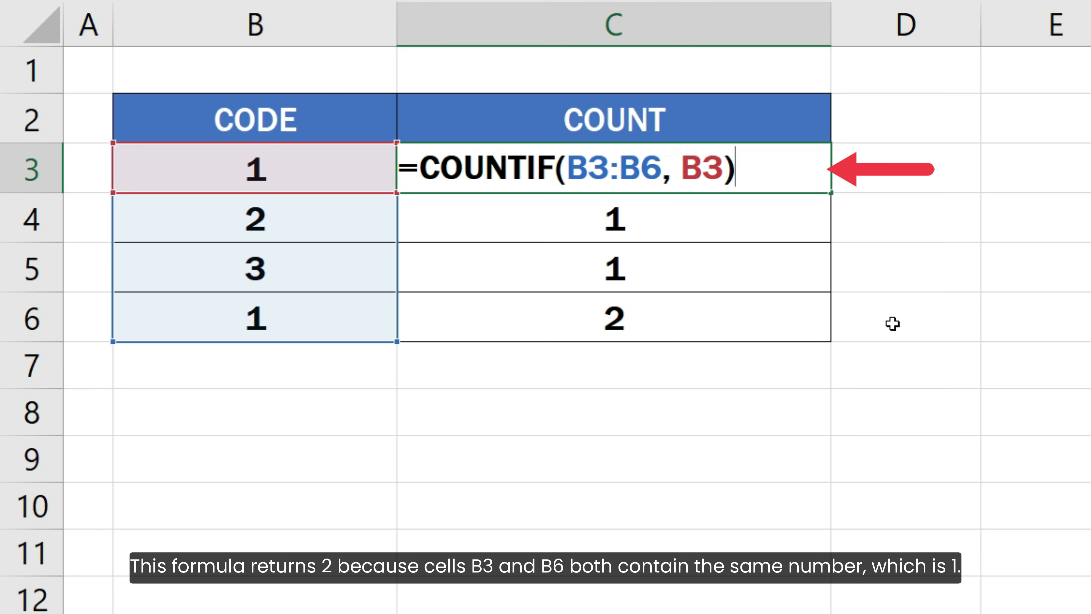
pyautogui.press('Return')
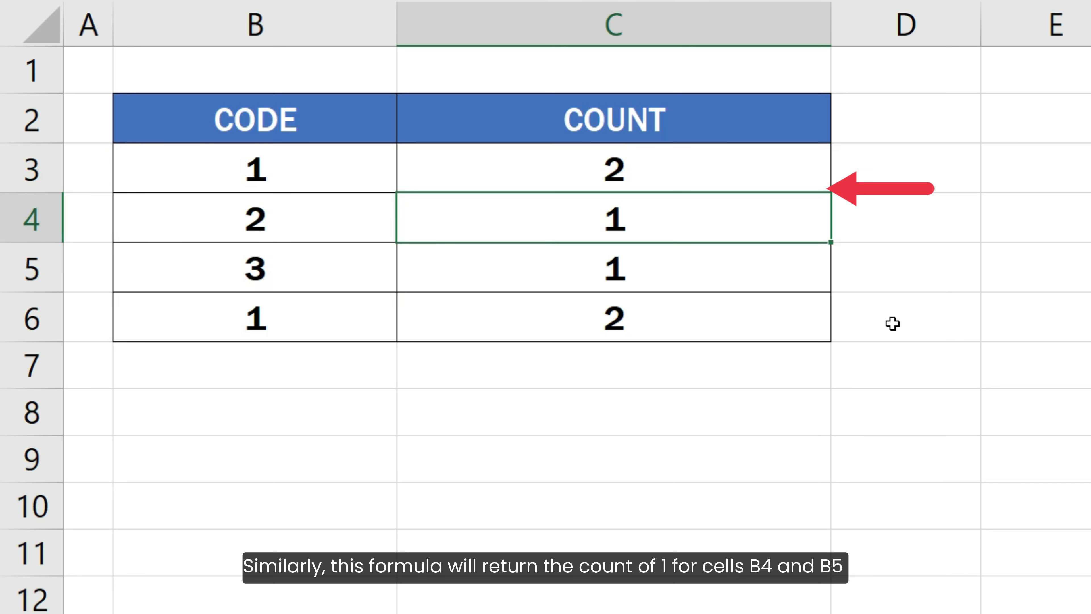
pyautogui.press('F2')
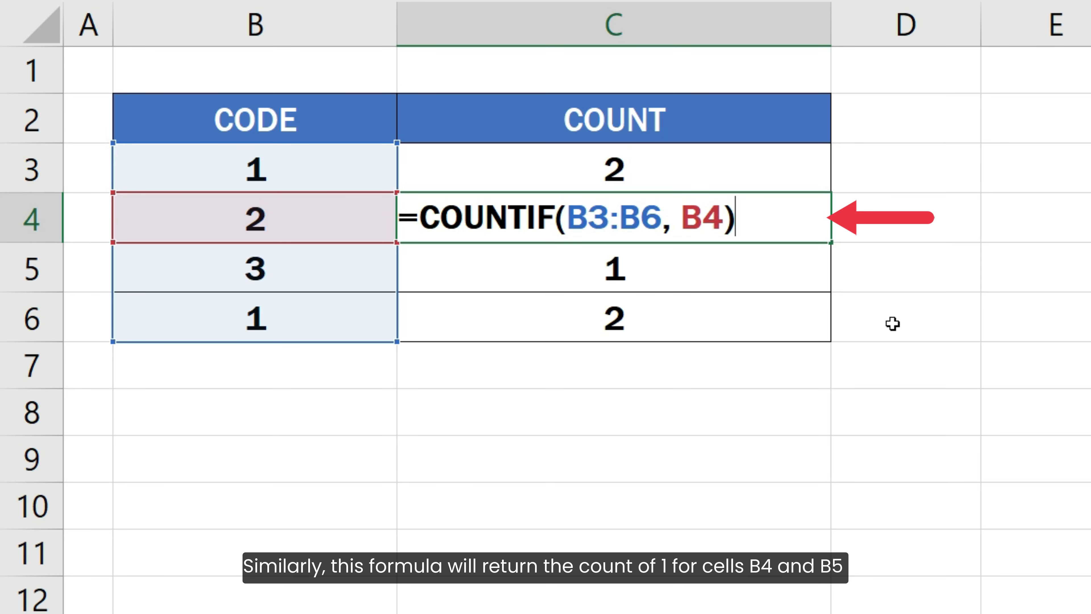
pyautogui.press('Return')
pyautogui.press('F2')
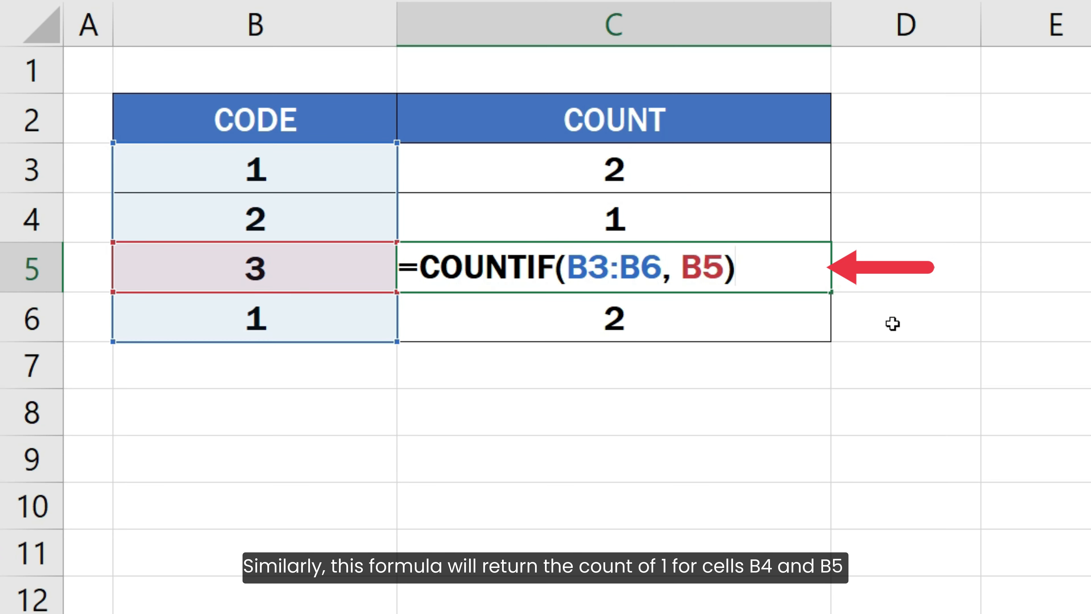
pyautogui.press('Return')
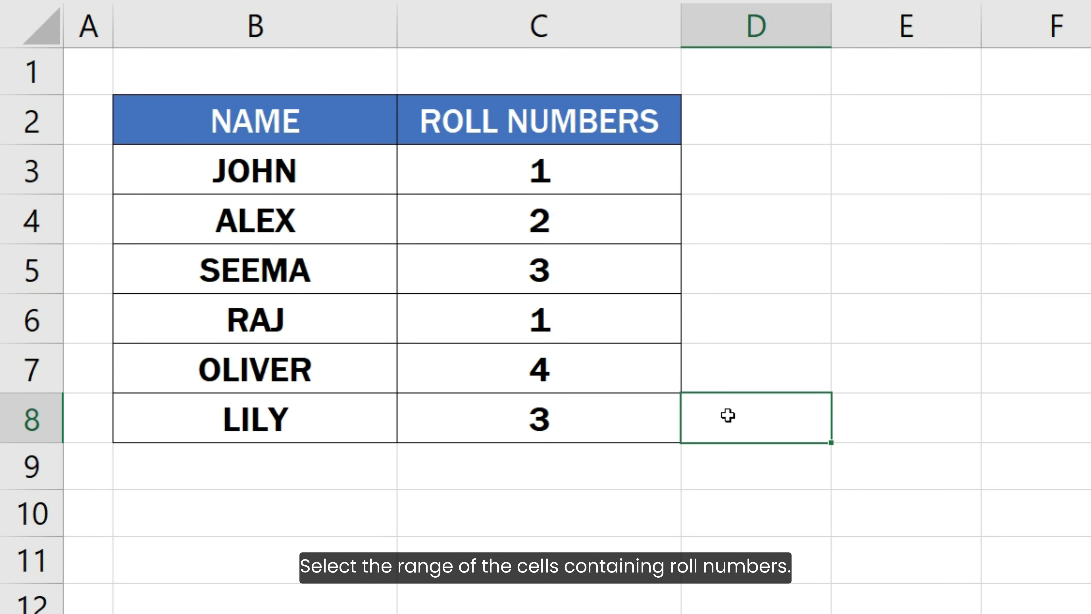
# Start a new conditional formatting rule for the roll numbers in C3:C8 that uses a formula to determine which cells to format.
pyautogui.moveTo(609, 168); pyautogui.dragTo(621, 422)
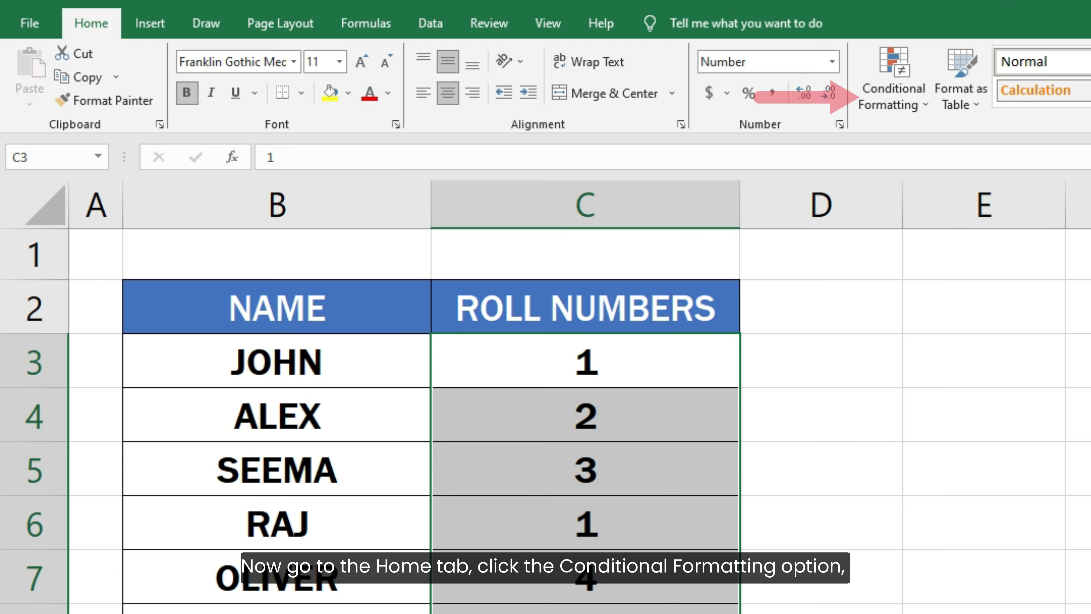
pyautogui.click(886, 111)
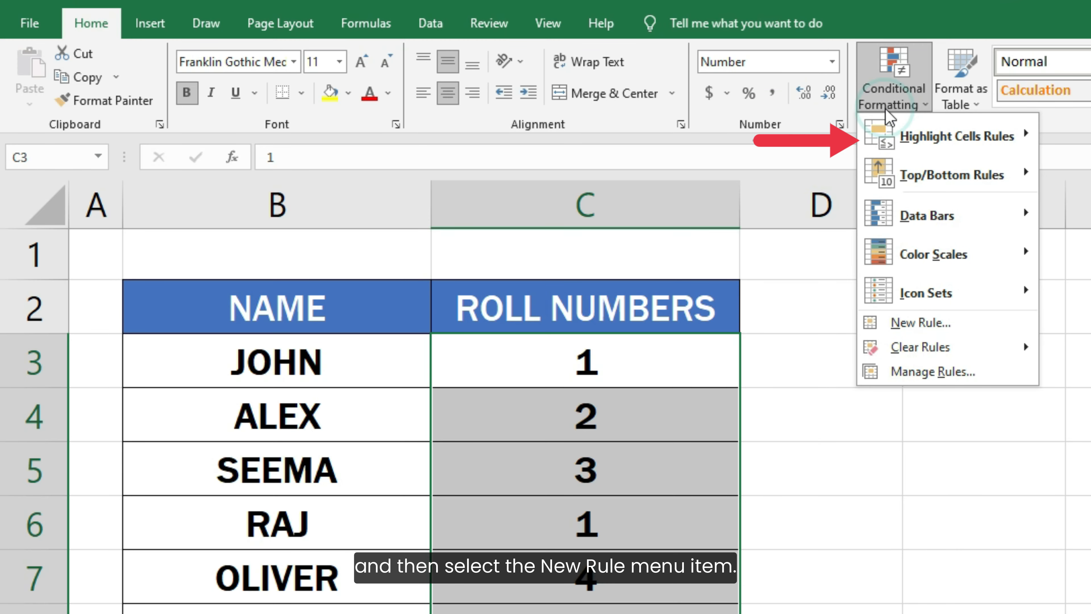
pyautogui.click(892, 332)
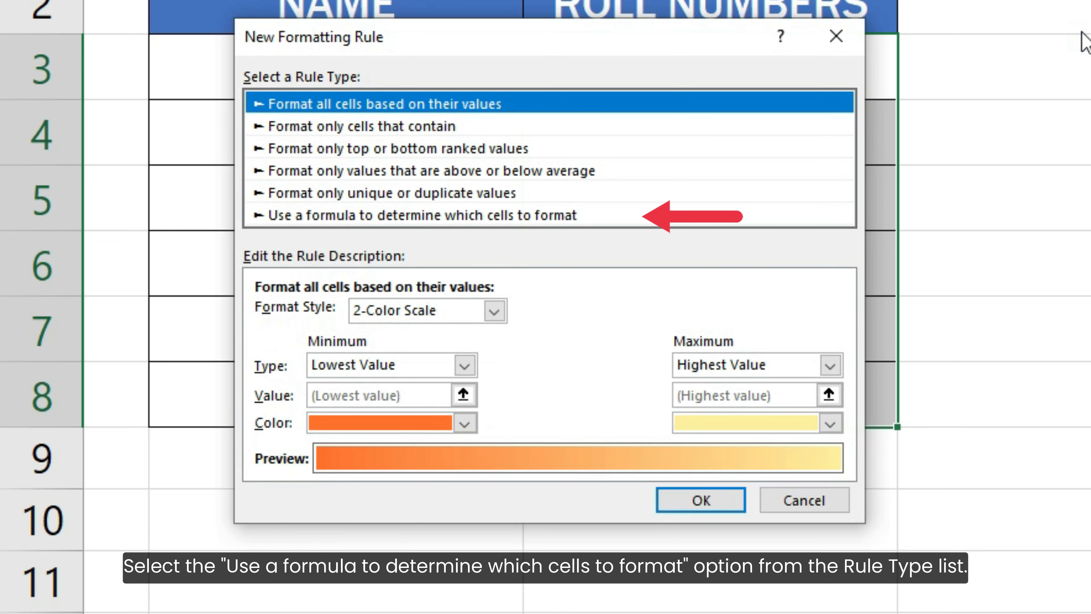
pyautogui.click(717, 216)
pyautogui.click(644, 218)
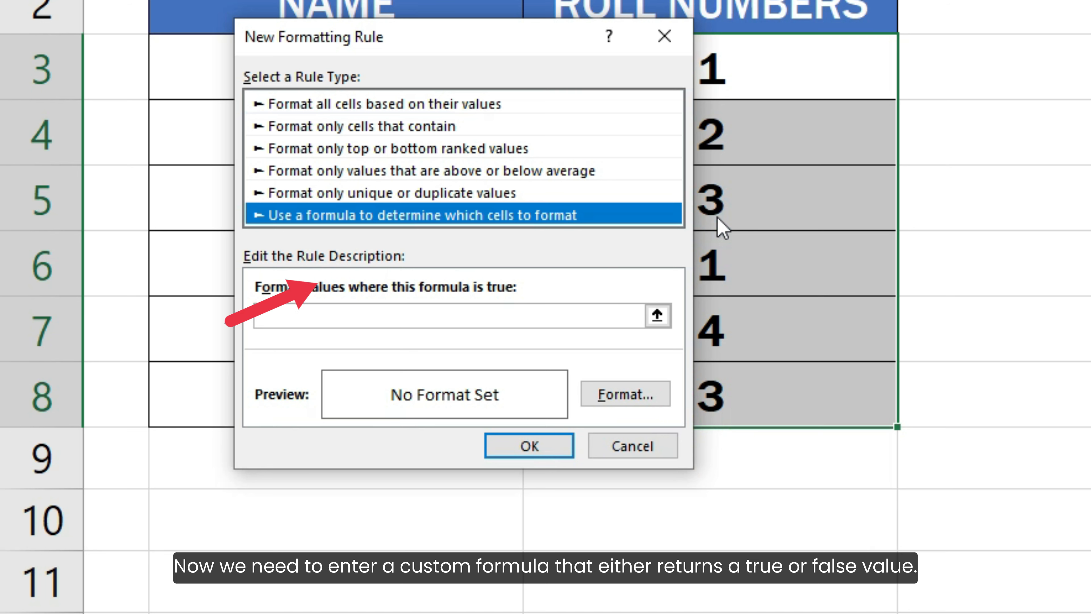
# Enter =COUNTIF(C3:C8, C3) > 1 as the rule's formula.
pyautogui.click(609, 311)
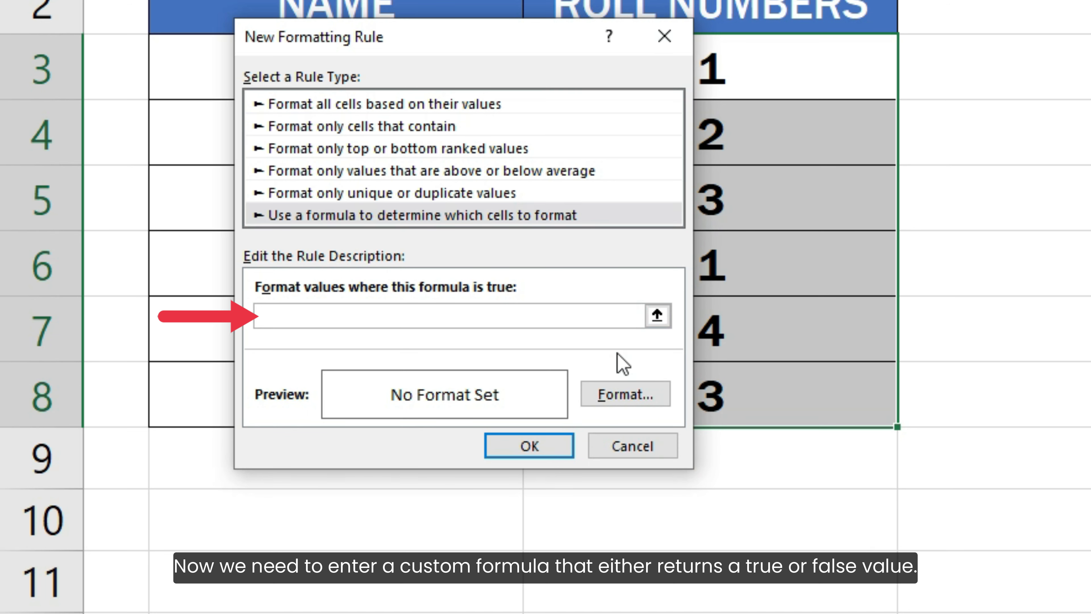
pyautogui.write('=COUNTIF(')
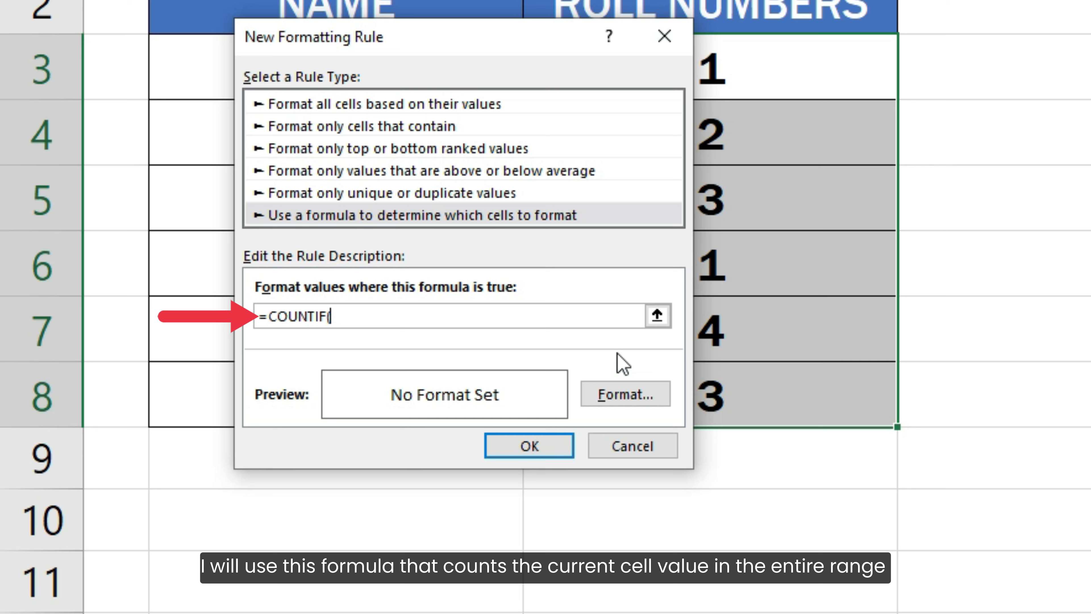
pyautogui.write('C3:C8, C3) > 1')
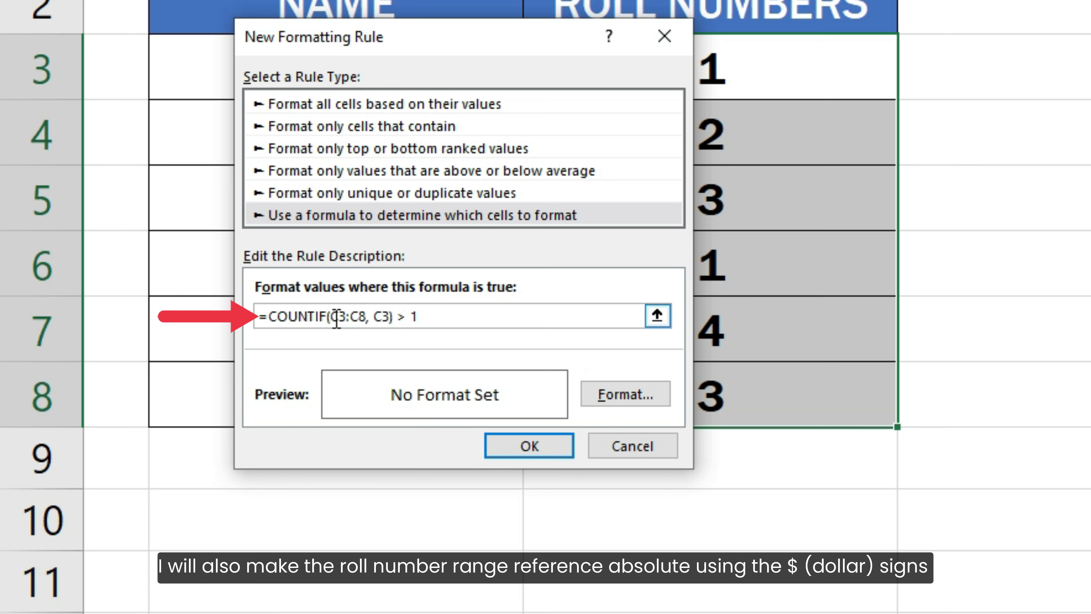
# Make the range reference in the rule's formula absolute, as $C$3:$C$8.
pyautogui.write('$')
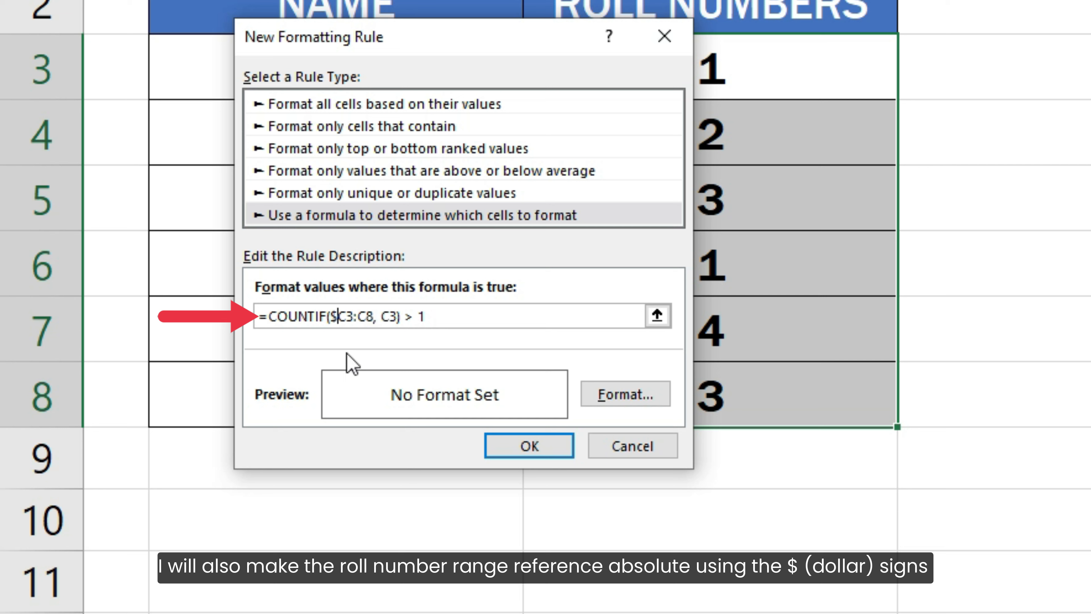
pyautogui.click(347, 316)
pyautogui.write('$')
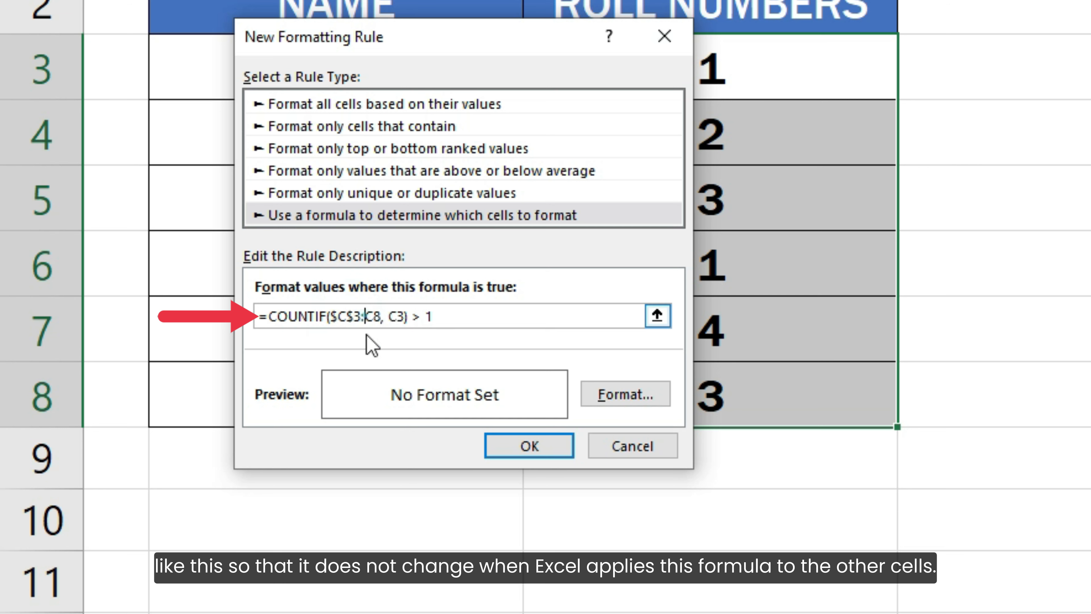
pyautogui.click(365, 317)
pyautogui.write('$')
pyautogui.click(382, 317)
pyautogui.write('$C$')
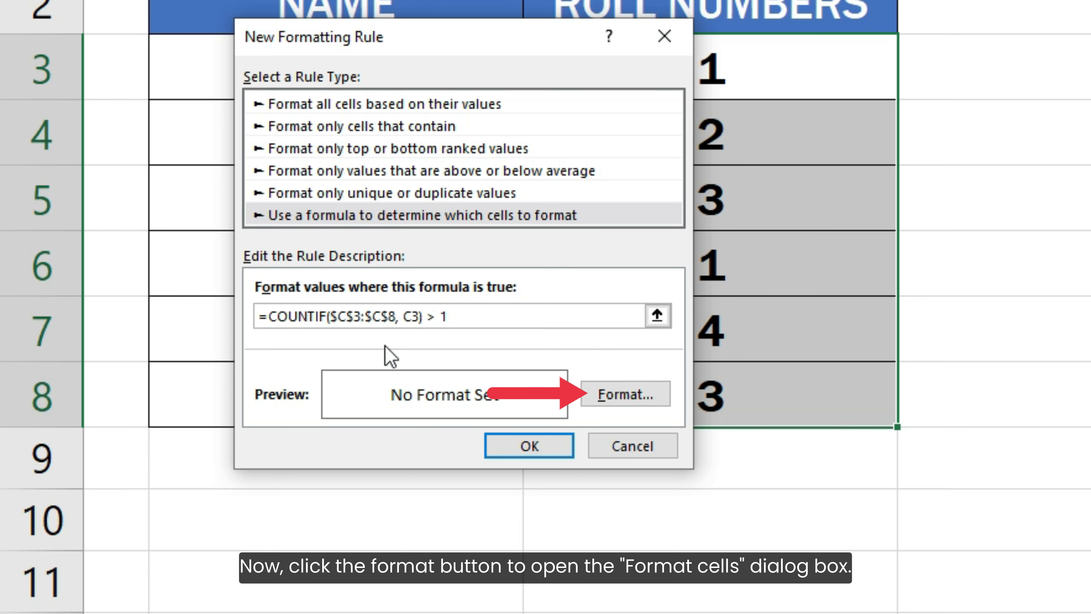
# Give the rule a light yellow background fill and apply it to the selected roll numbers.
pyautogui.click(603, 400)
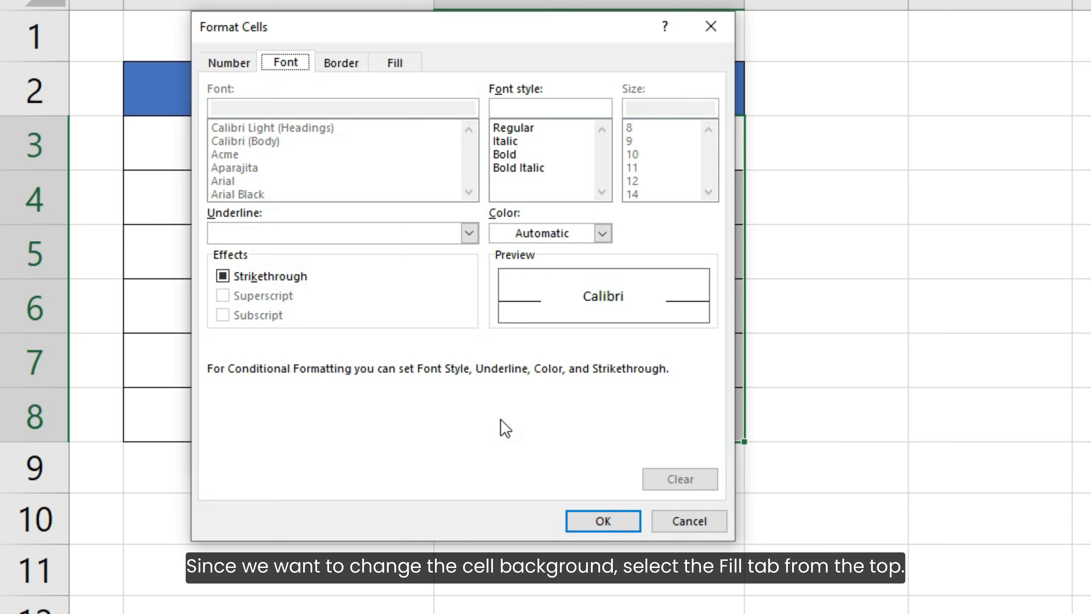
pyautogui.click(396, 65)
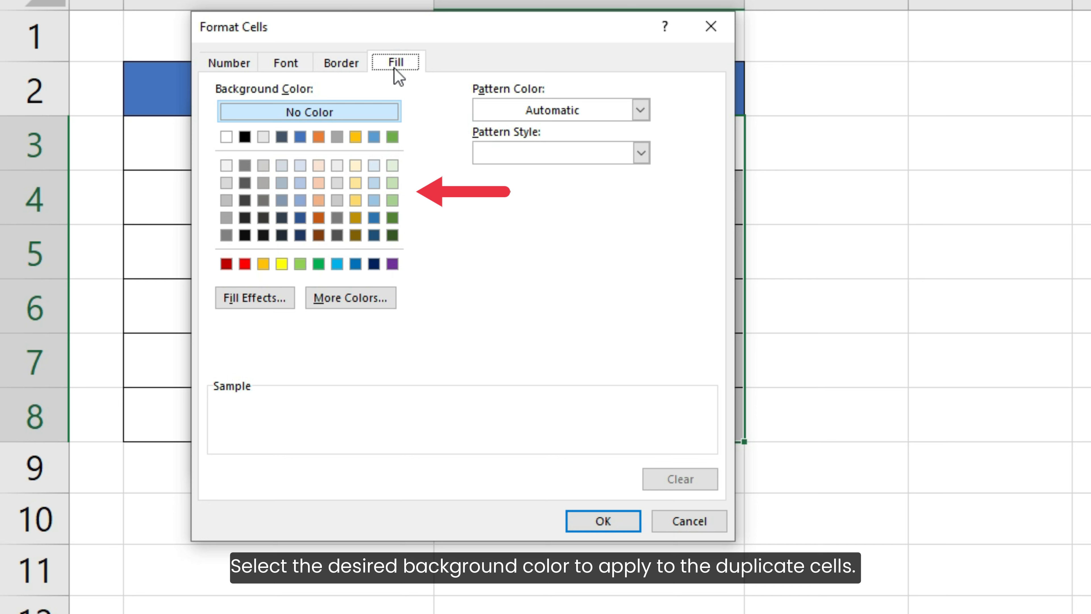
pyautogui.click(355, 166)
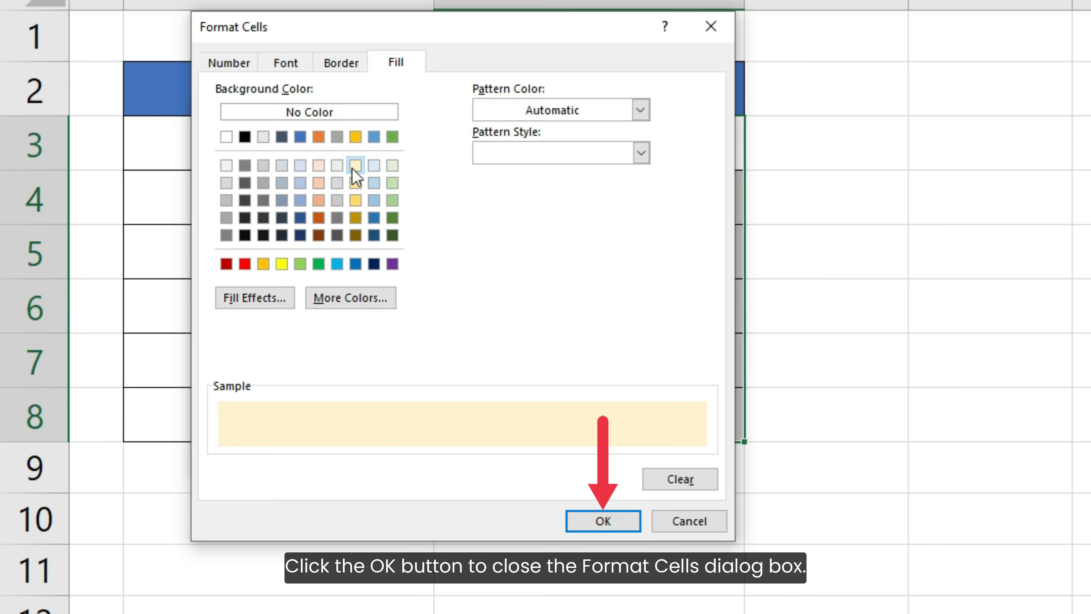
pyautogui.click(571, 522)
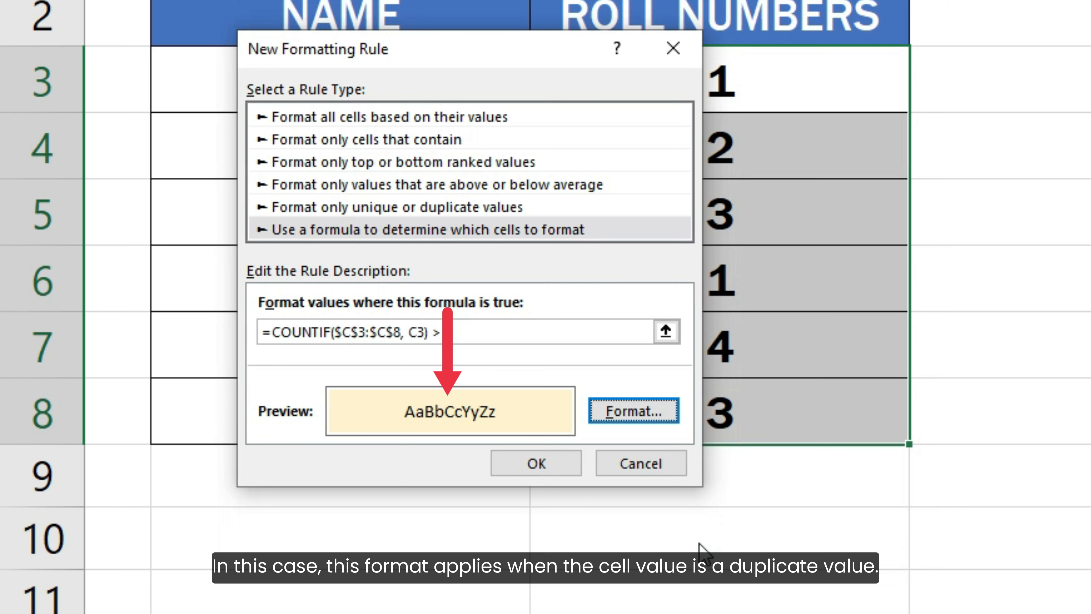
pyautogui.write('1')
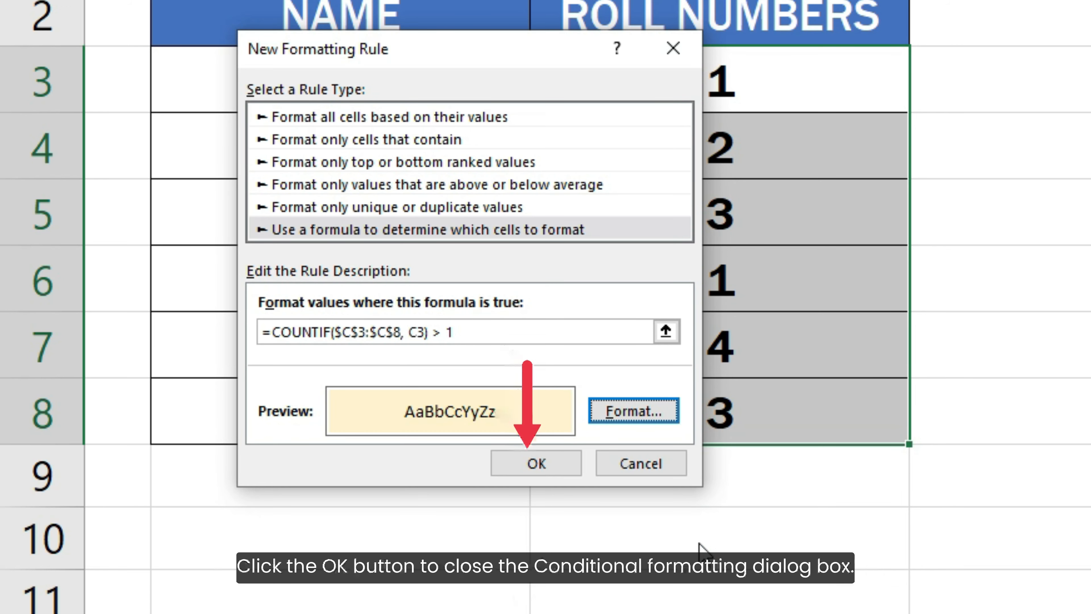
pyautogui.click(563, 464)
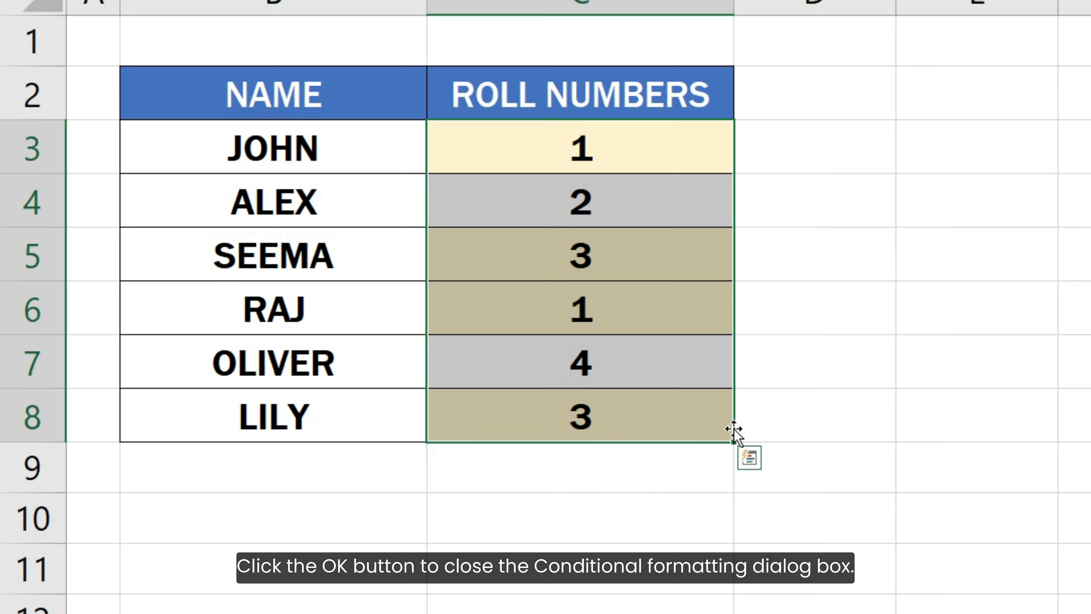
pyautogui.click(951, 417)
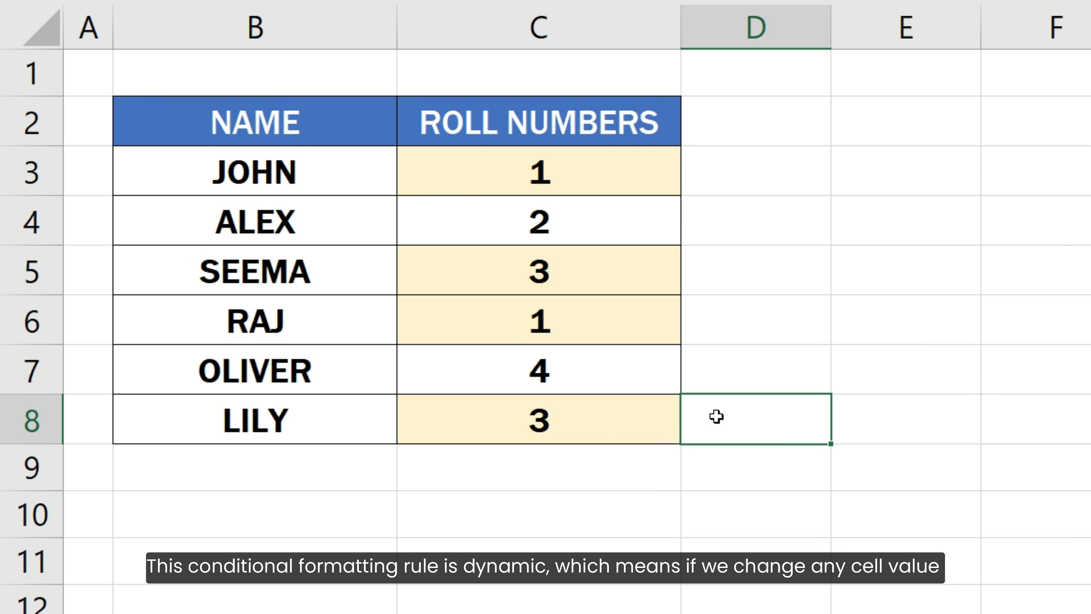
# Change the roll number in C8 to 5 and the one in C7 to 2.
pyautogui.click(654, 420)
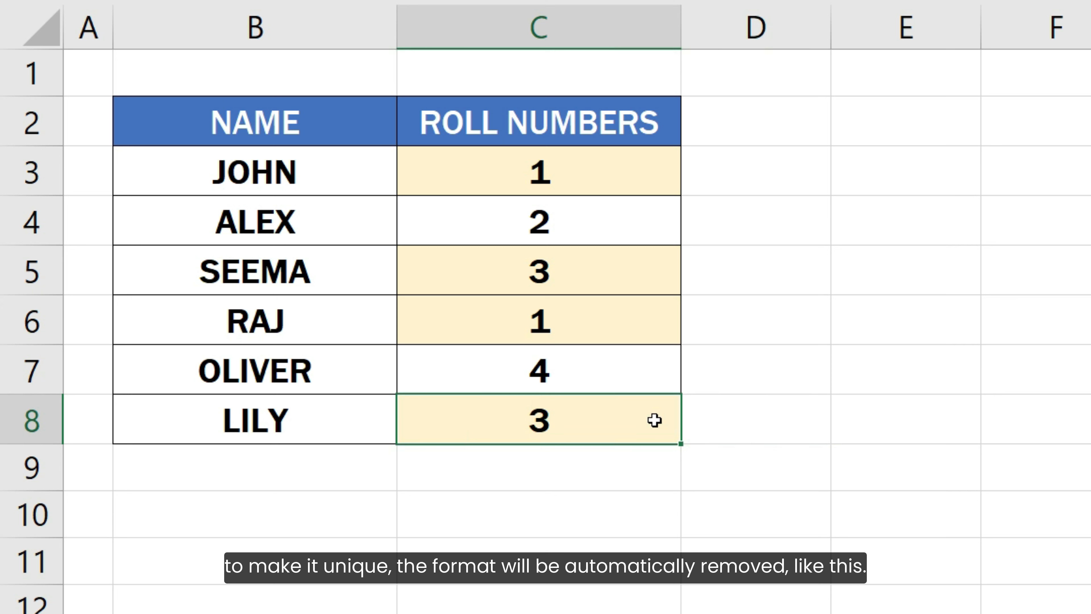
pyautogui.write('5')
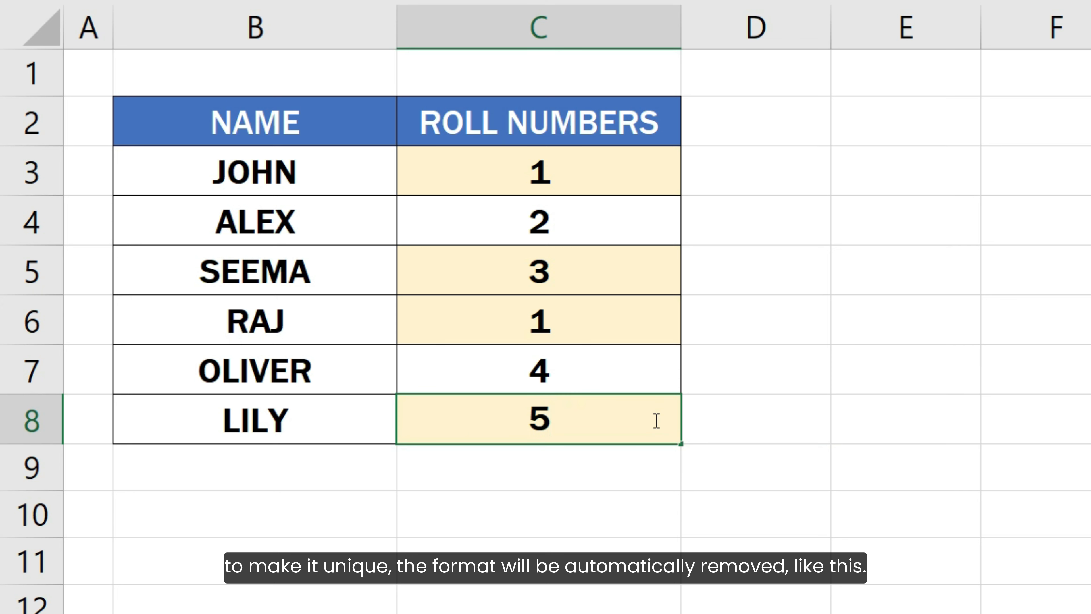
pyautogui.press('Return')
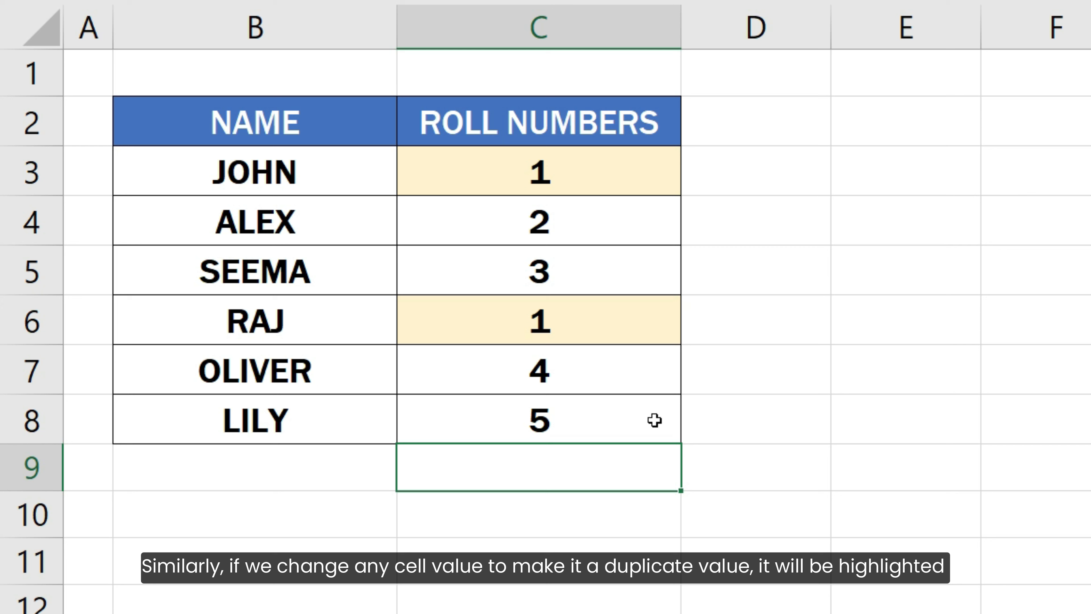
pyautogui.click(628, 372)
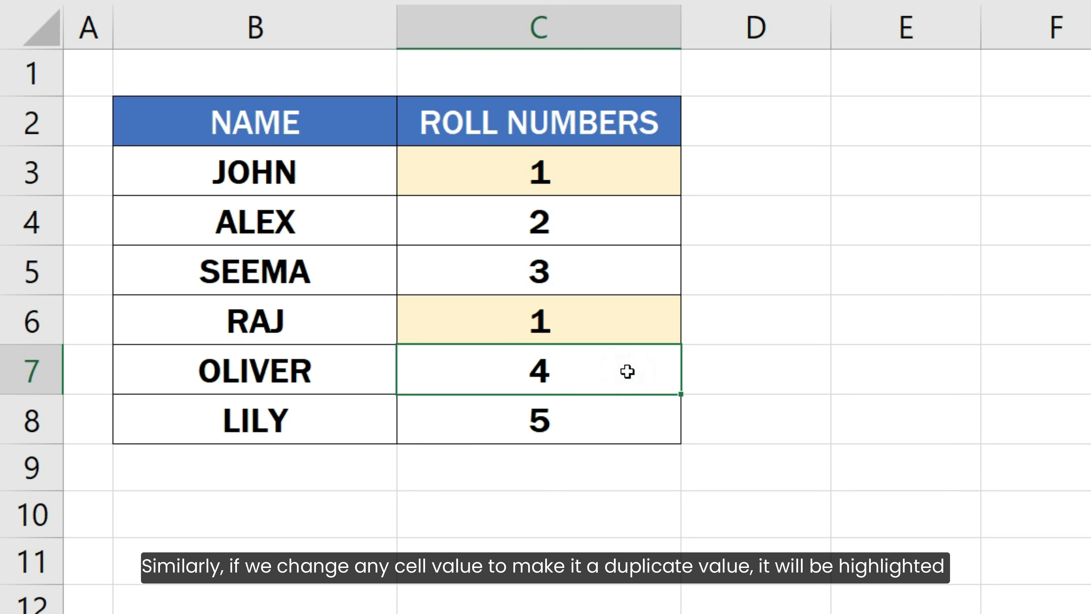
pyautogui.write('2')
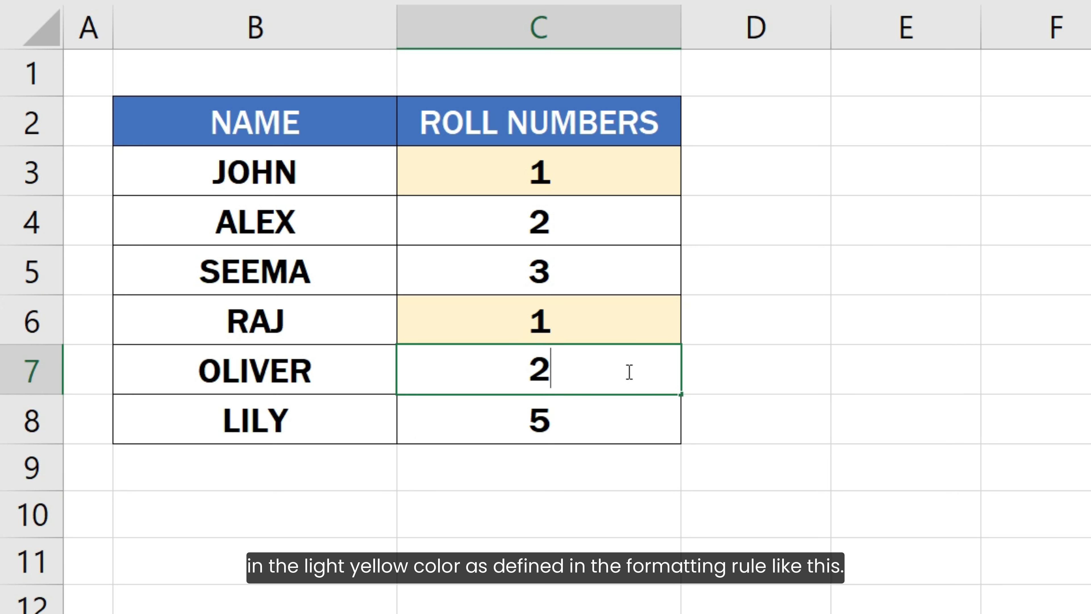
pyautogui.press('Return')
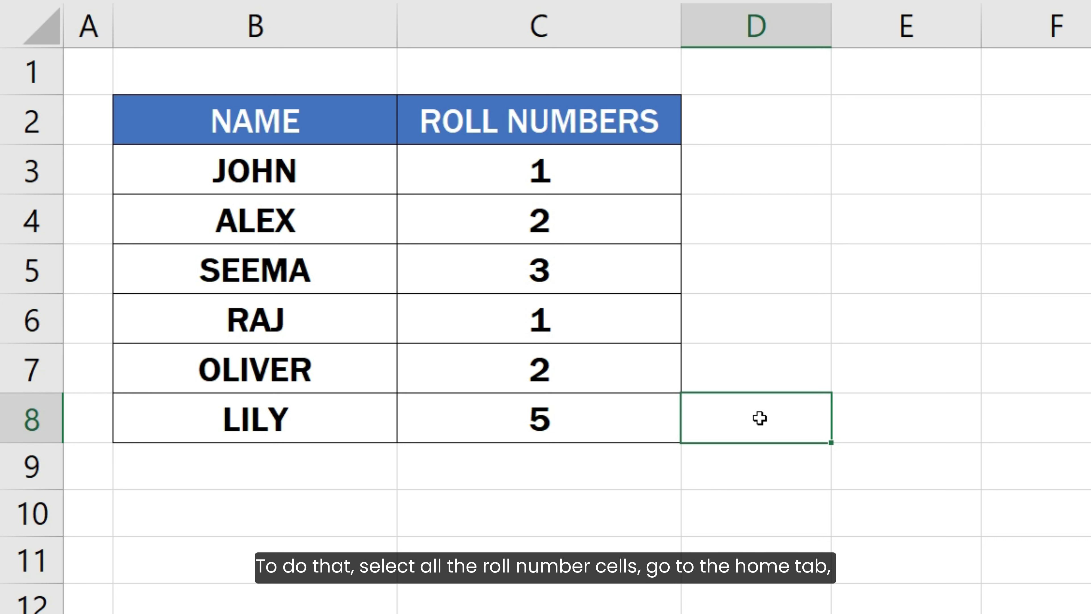
# Start a Duplicate Values highlighting rule for the roll numbers in C3:C8.
pyautogui.moveTo(614, 173); pyautogui.dragTo(610, 415)
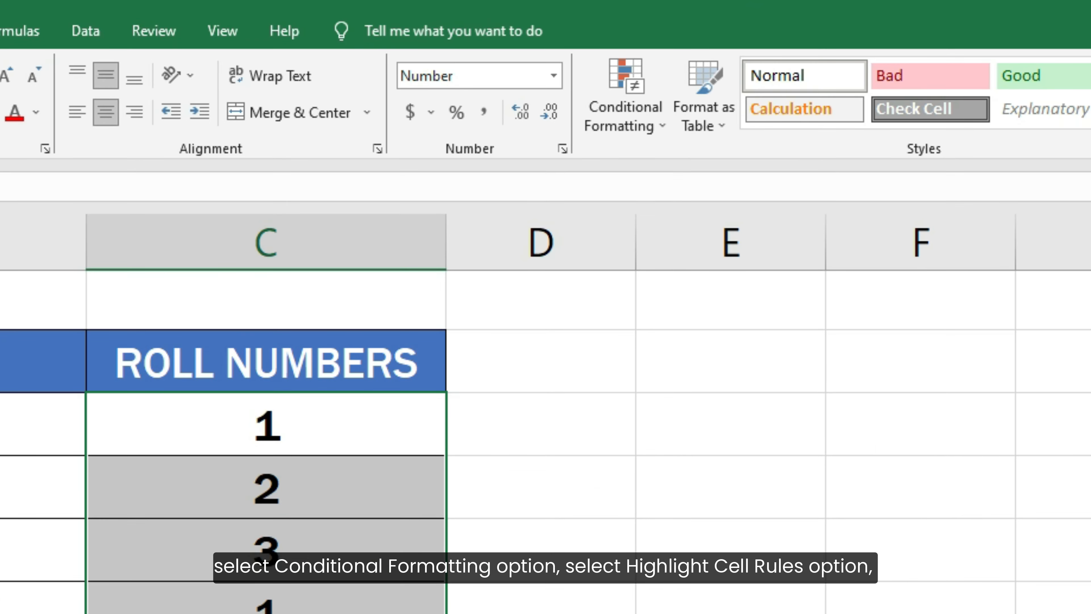
pyautogui.click(680, 71)
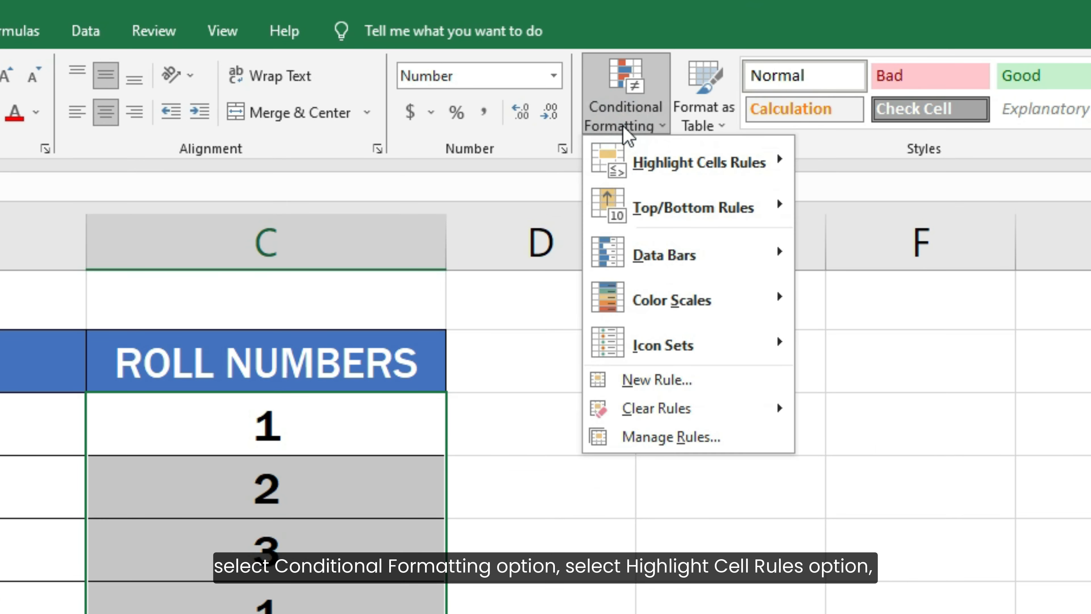
pyautogui.moveTo(655, 178)
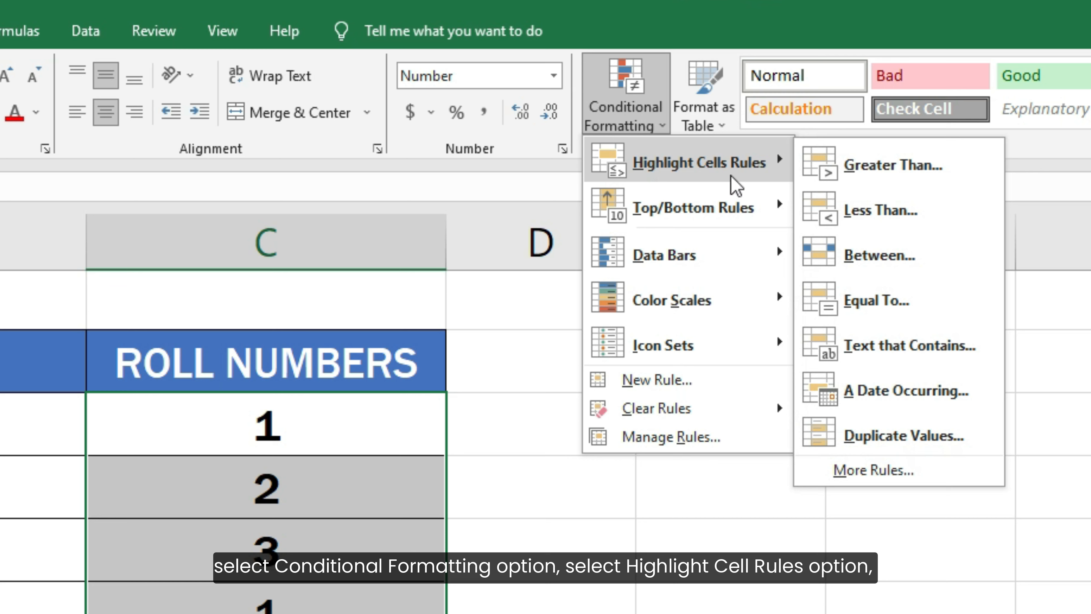
pyautogui.click(901, 449)
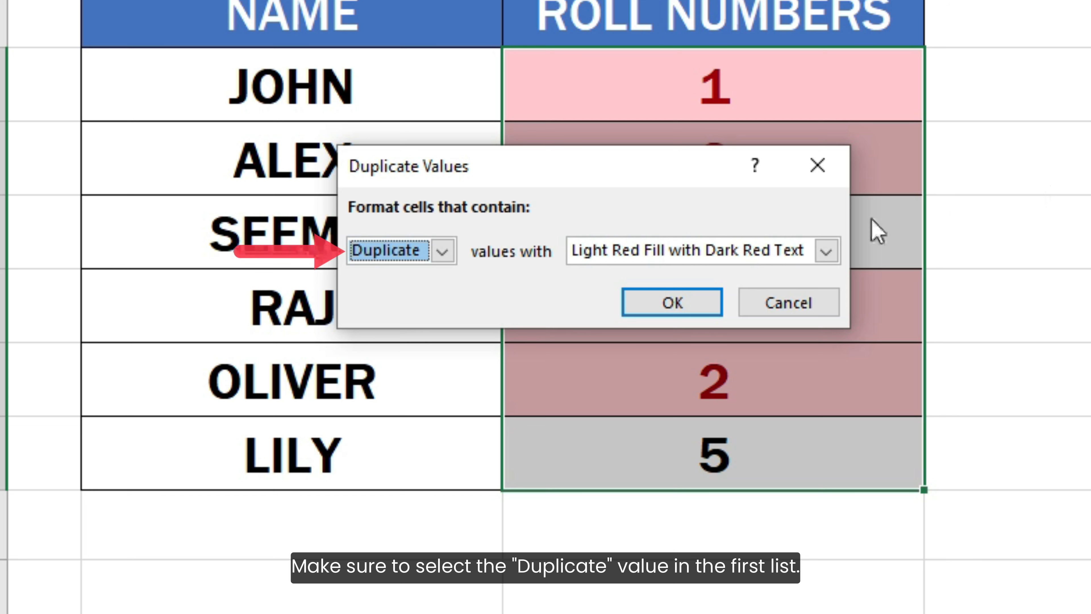
# Keep the rule on Duplicate values, give it a custom format with a light yellow background fill, and apply it to the roll numbers.
pyautogui.click(449, 254)
pyautogui.click(452, 258)
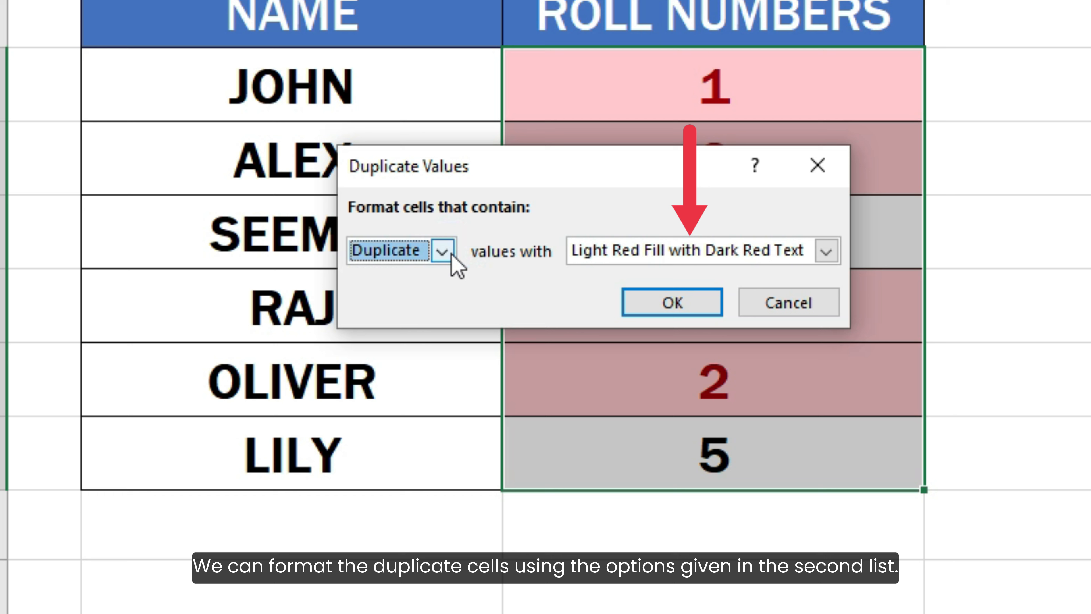
pyautogui.click(826, 251)
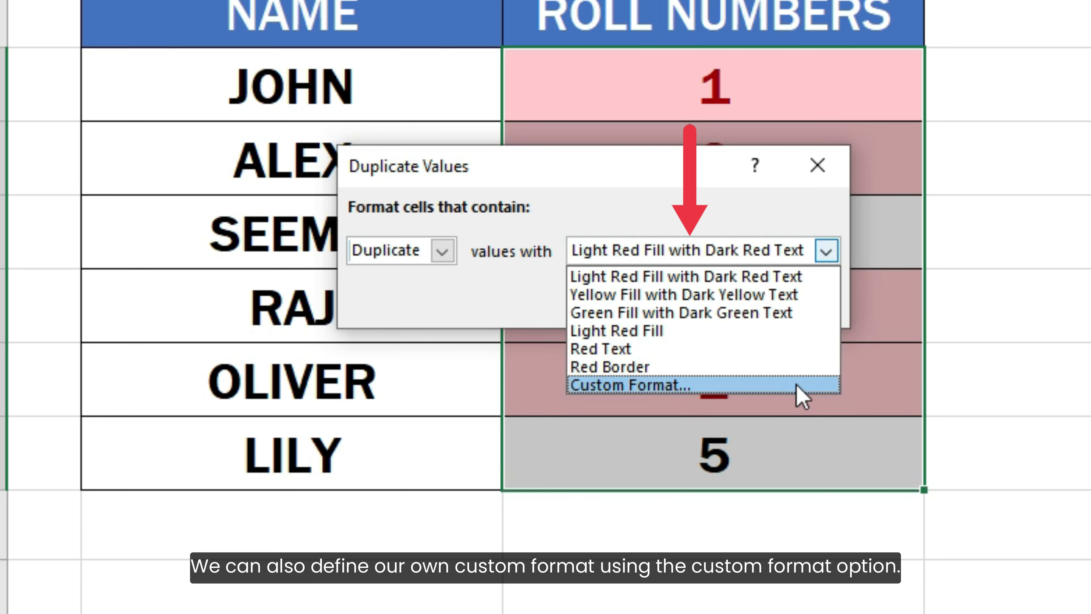
pyautogui.click(795, 385)
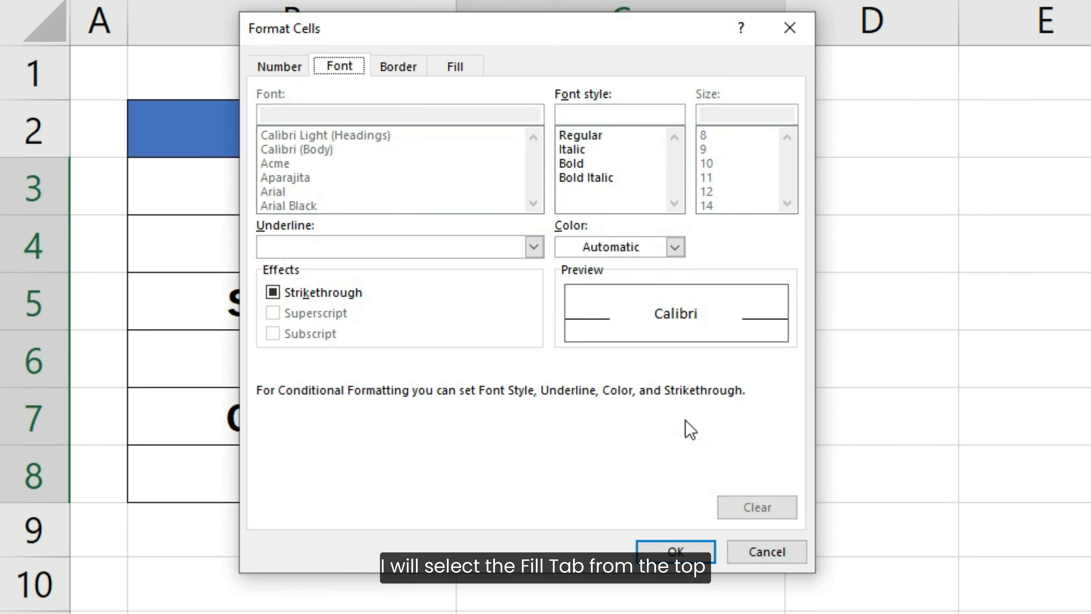
pyautogui.click(462, 77)
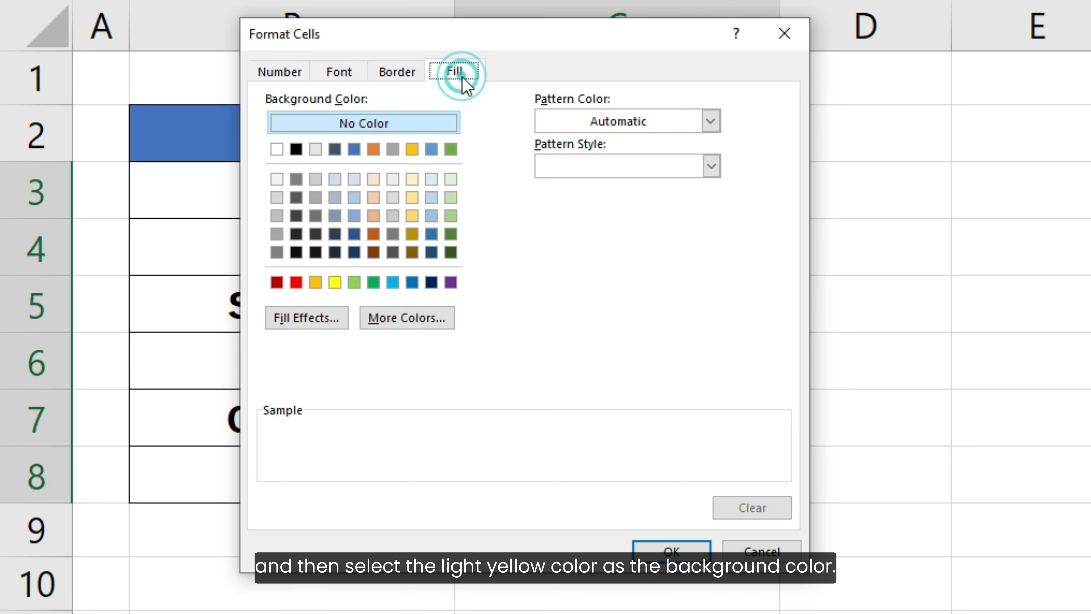
pyautogui.click(415, 180)
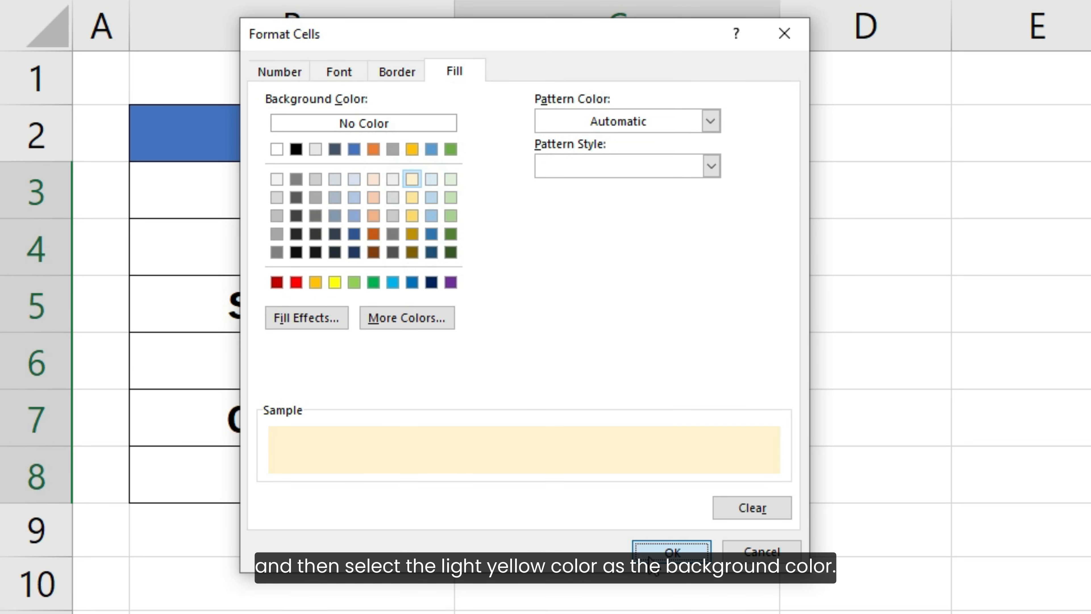
pyautogui.click(657, 548)
pyautogui.click(586, 365)
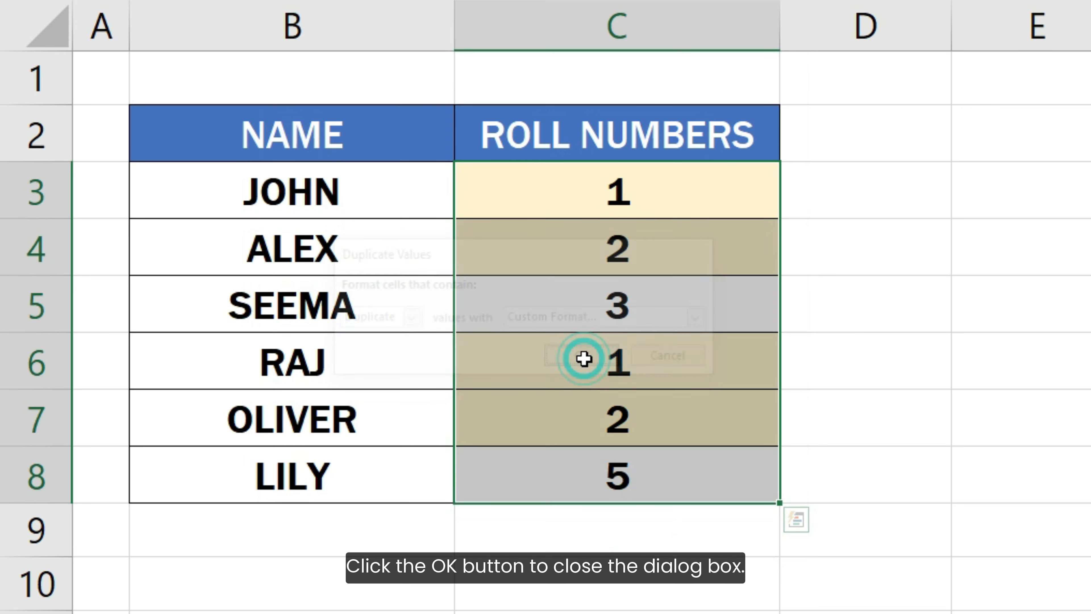
pyautogui.click(758, 452)
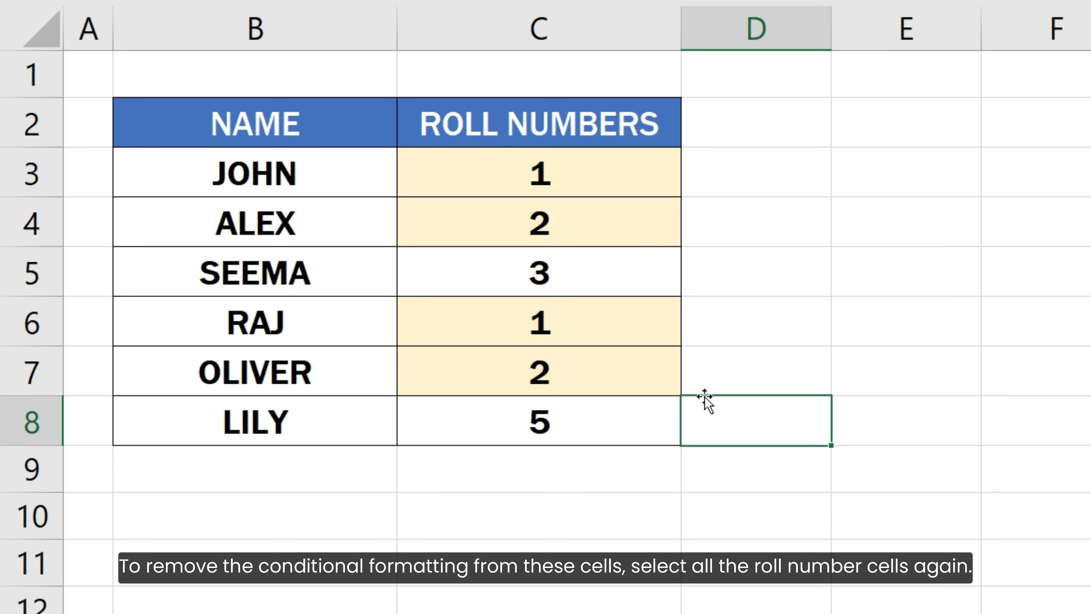
# Clear the conditional formatting rules from the roll number cells C3:C8 only.
pyautogui.moveTo(641, 177); pyautogui.dragTo(646, 423)
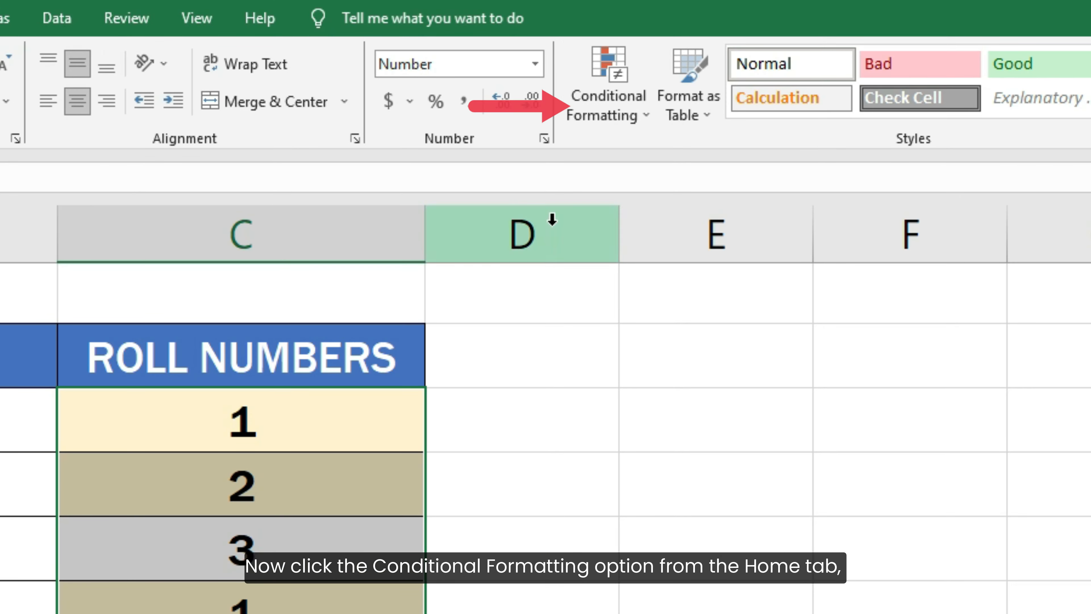
pyautogui.click(608, 86)
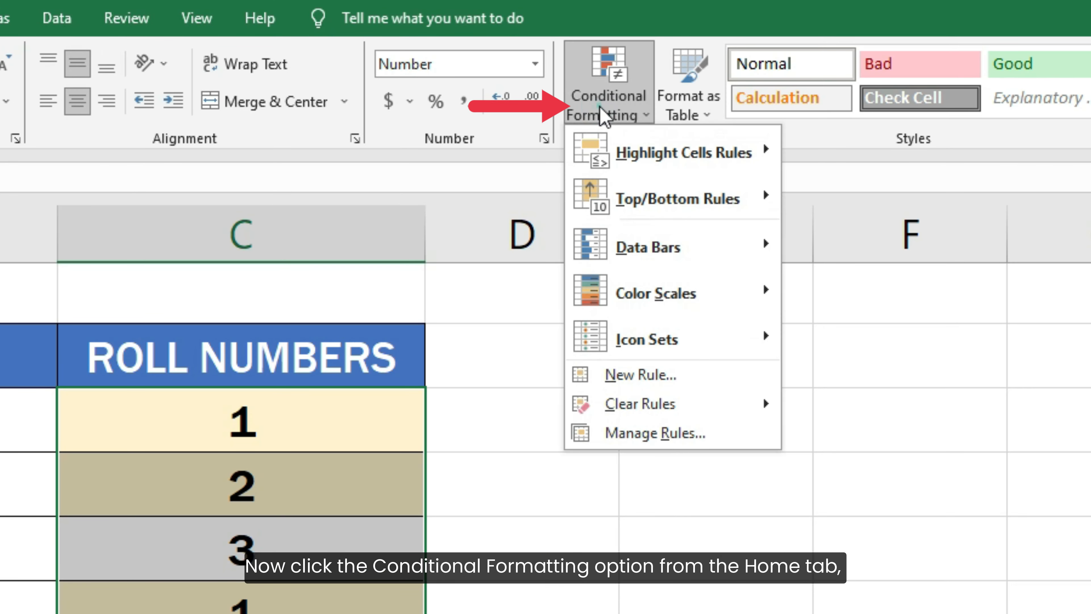
pyautogui.moveTo(651, 408)
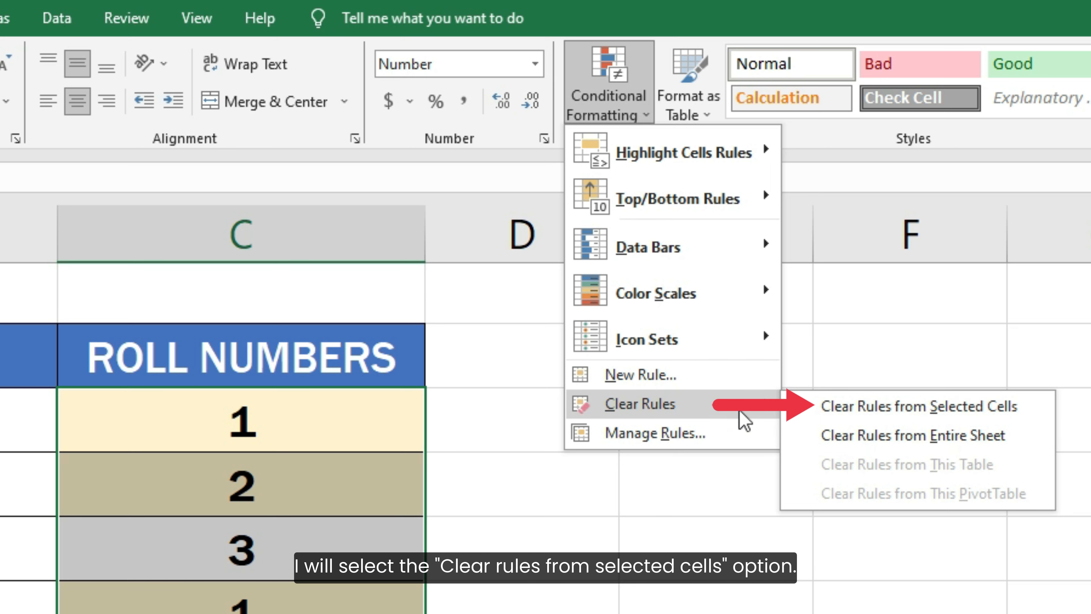
pyautogui.click(807, 411)
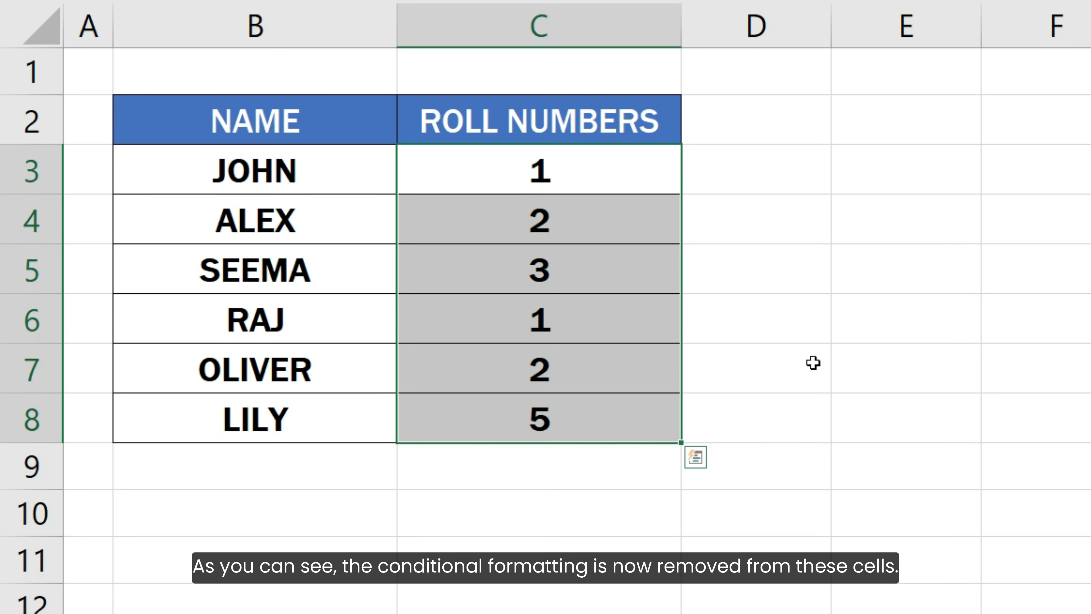
pyautogui.click(780, 423)
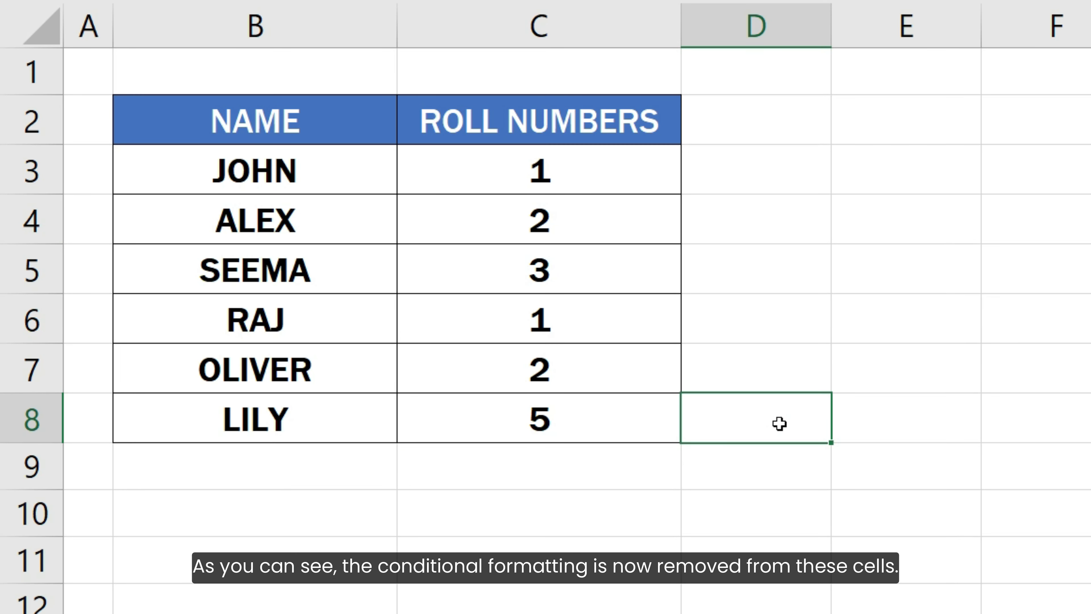